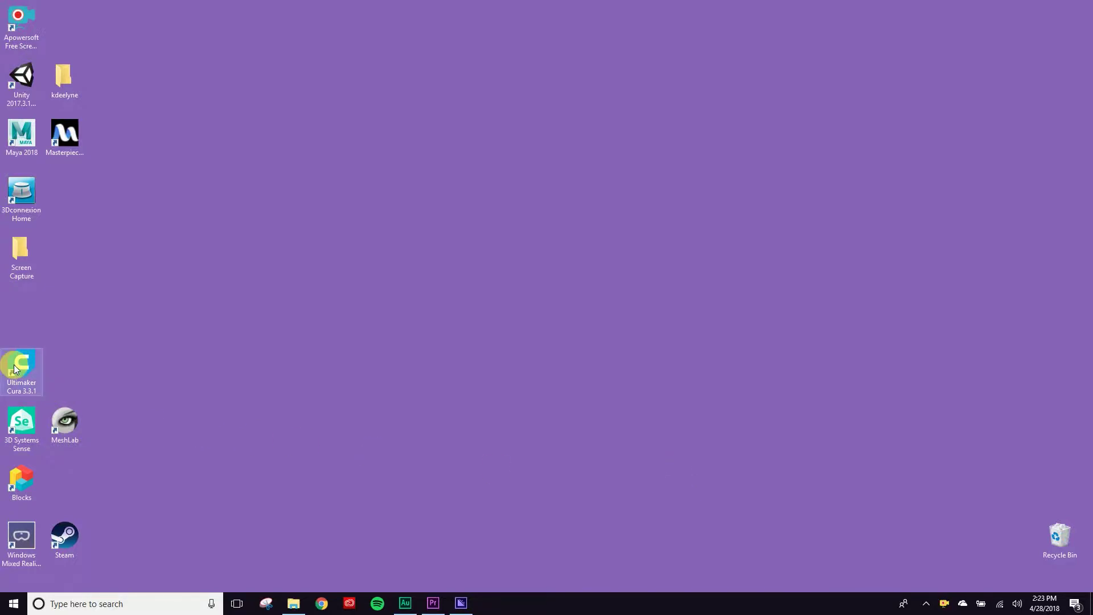
Step: Launch Ultimaker Cura 3.3.1 from its desktop shortcut
double_click(19, 369)
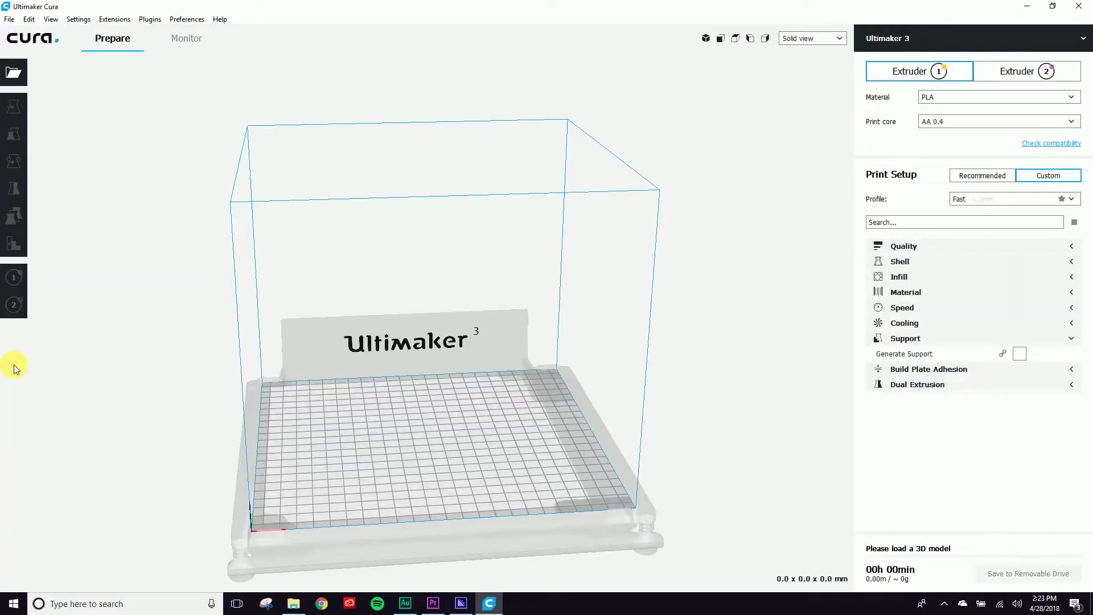
click(10, 19)
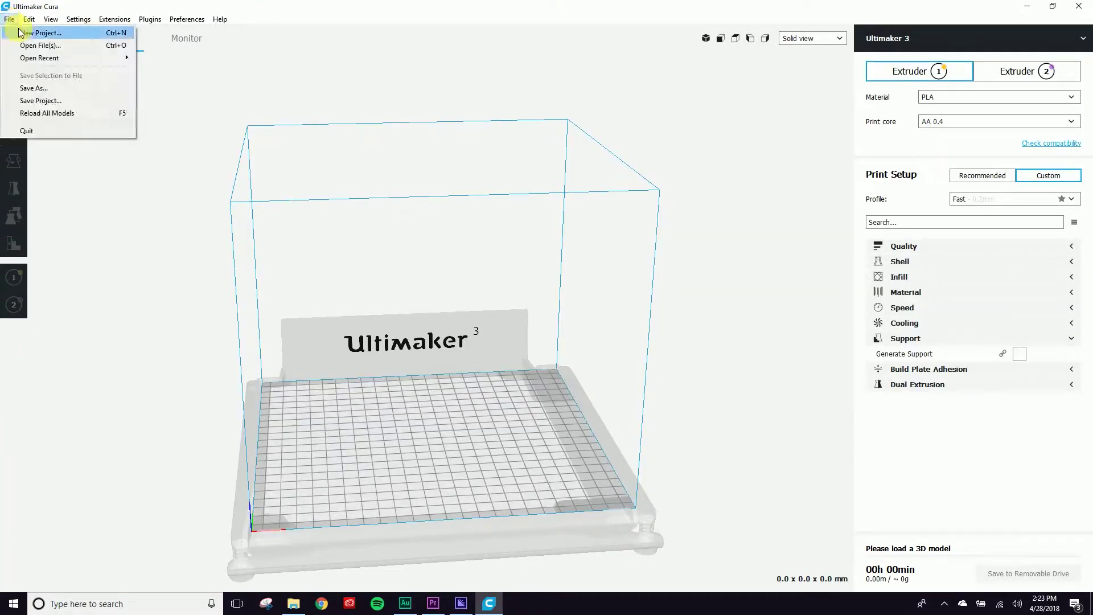
Step: Load sacn2.stl from the scanner folder onto the build plate and select it
click(38, 45)
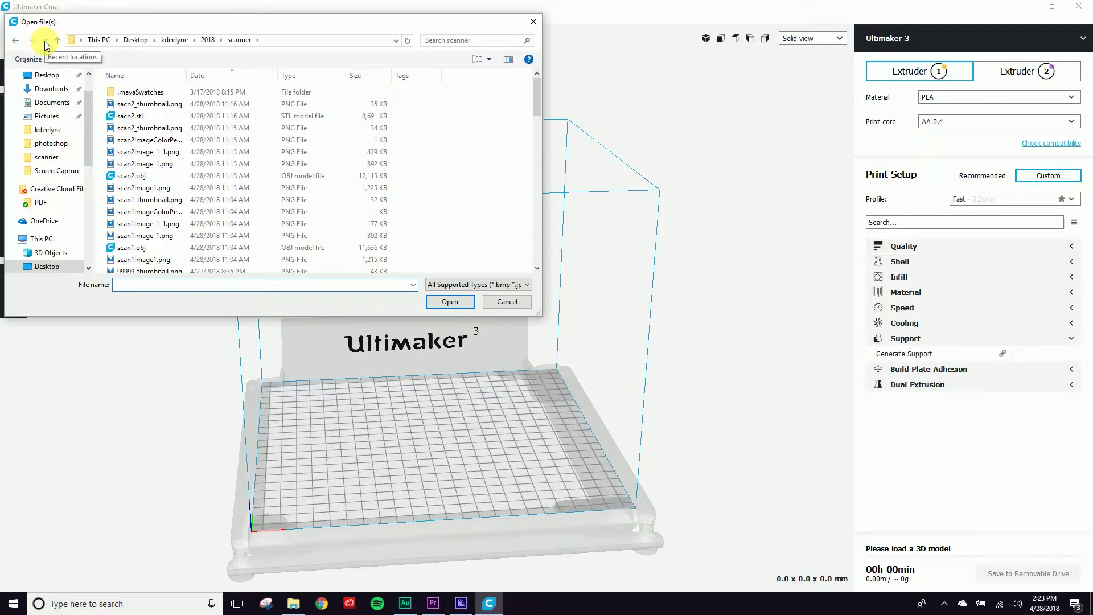
click(130, 115)
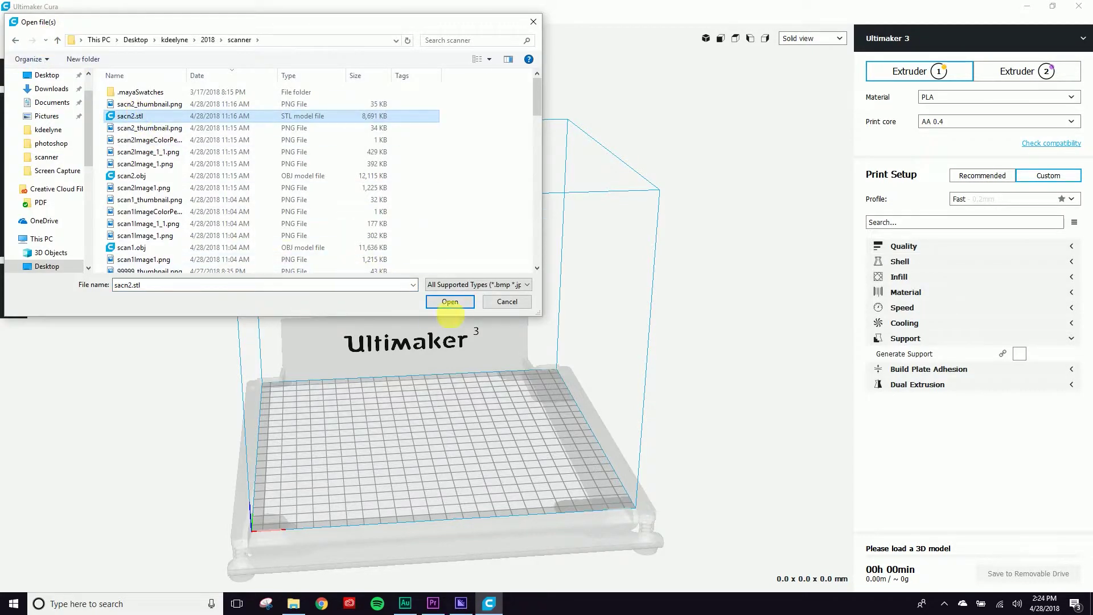
click(451, 301)
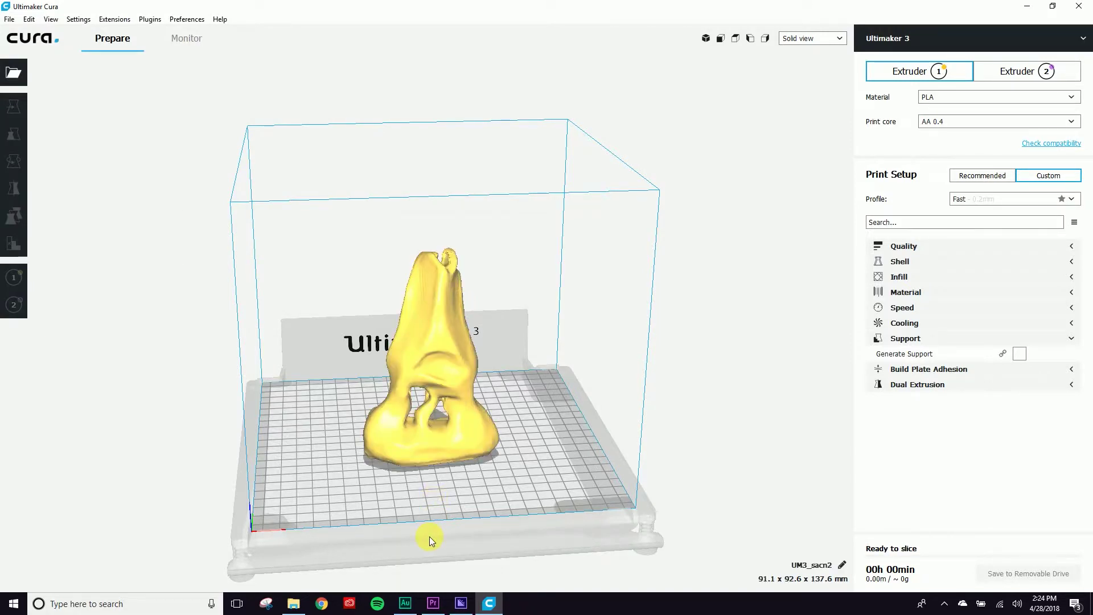
click(441, 329)
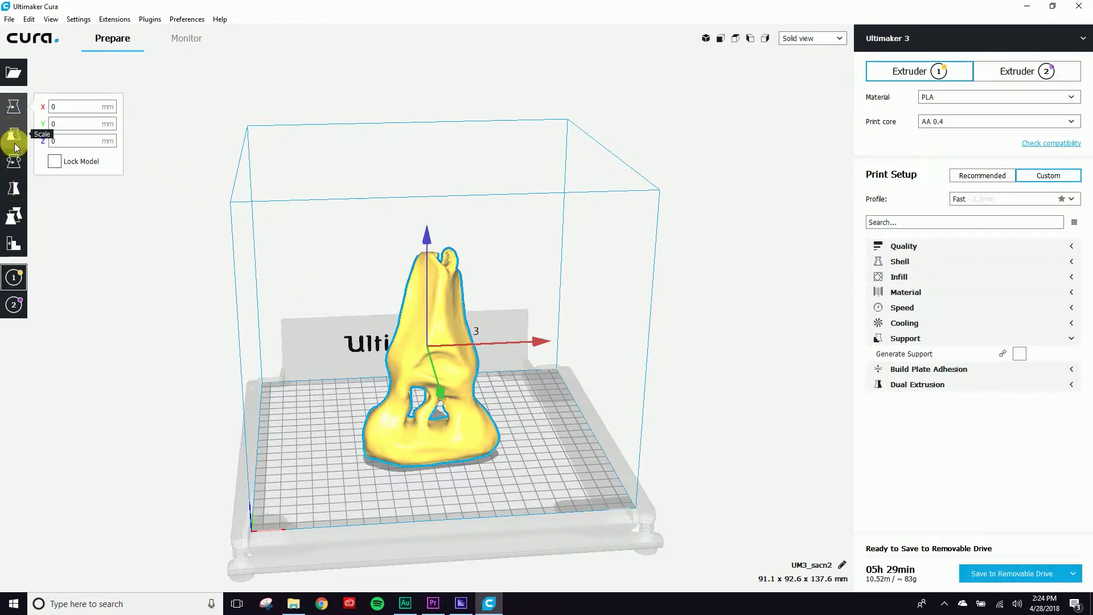
click(15, 113)
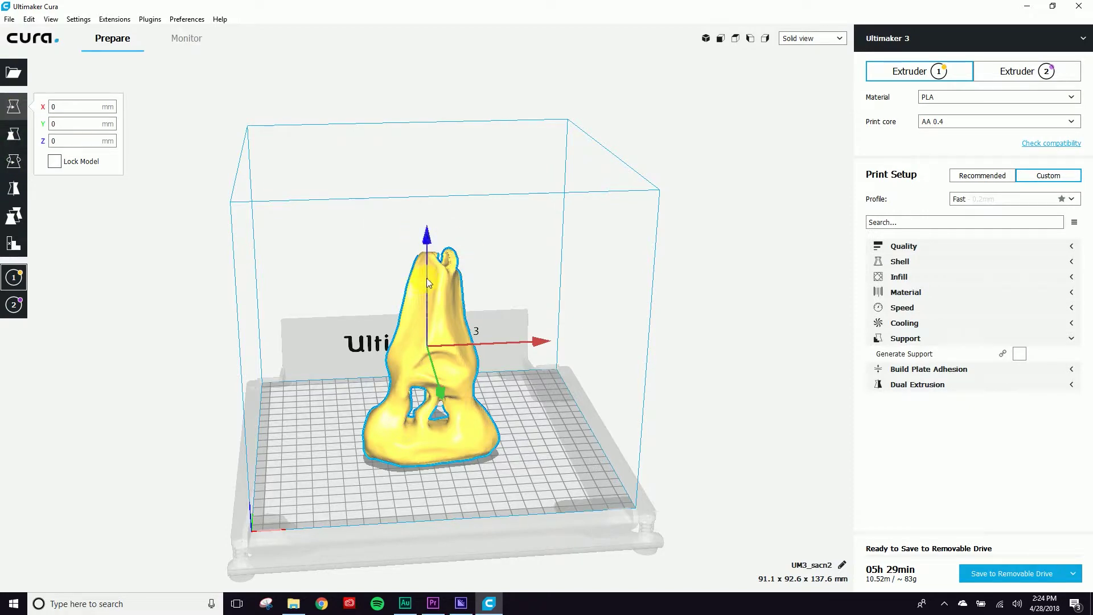
drag(424, 282, 426, 272)
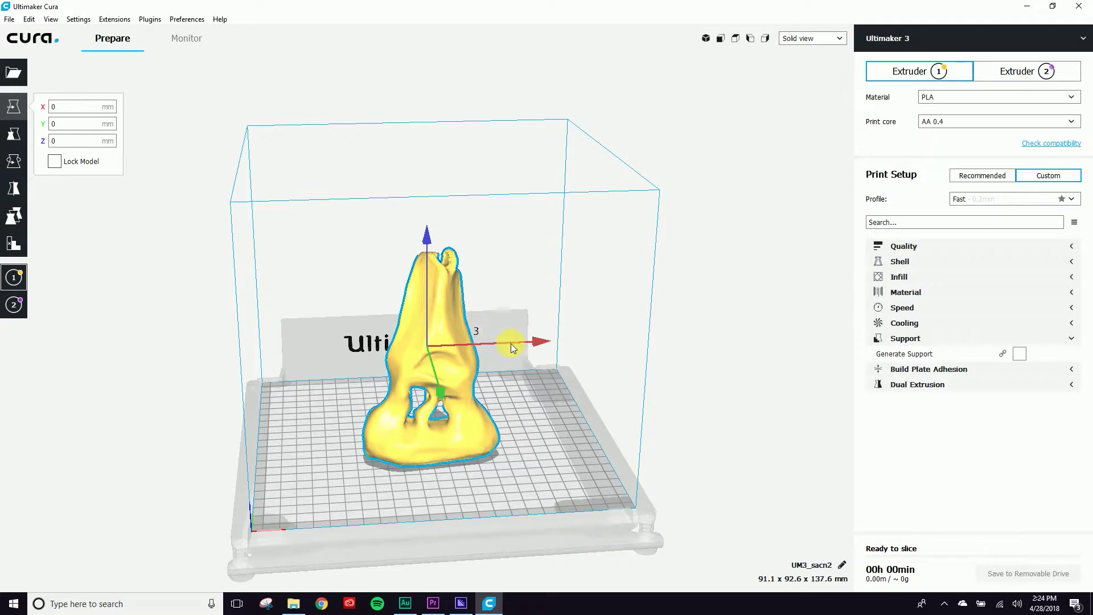
drag(478, 343, 511, 337)
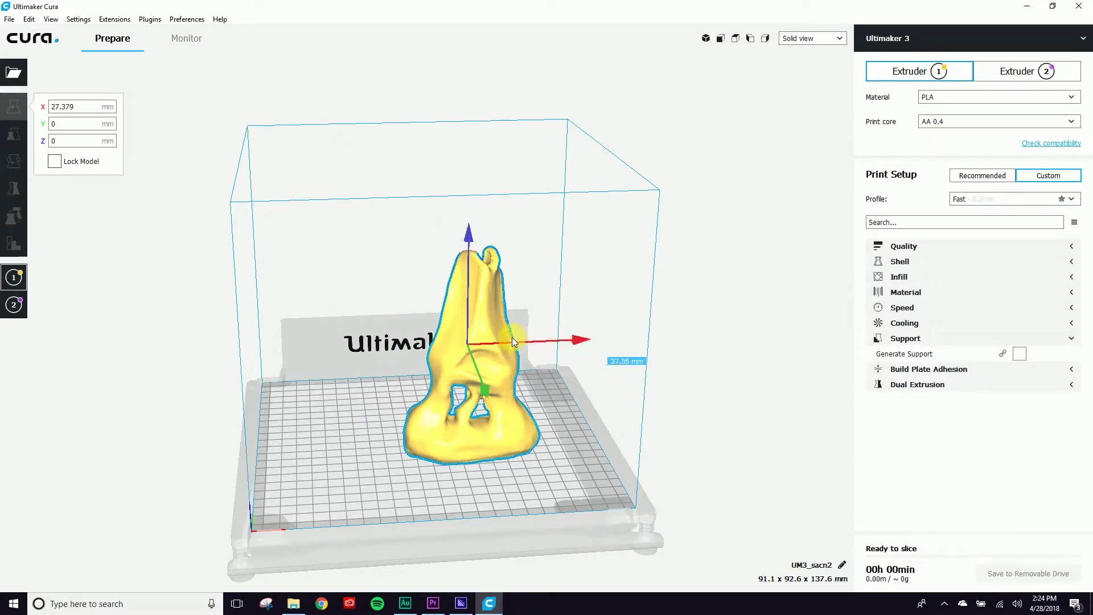
double_click(68, 107)
text(0)
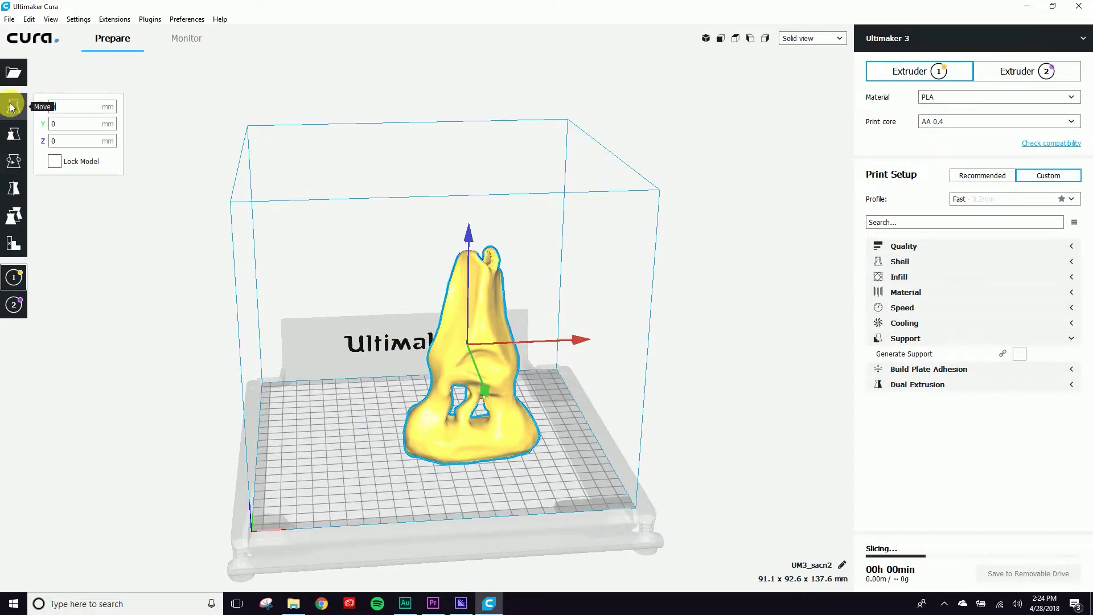
key(Return)
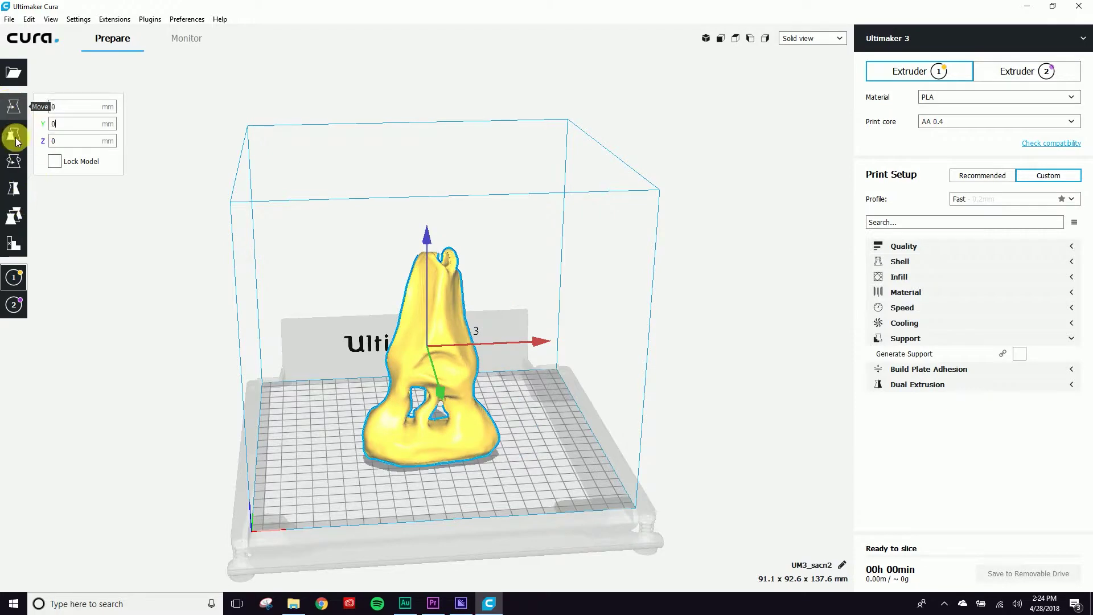
click(12, 133)
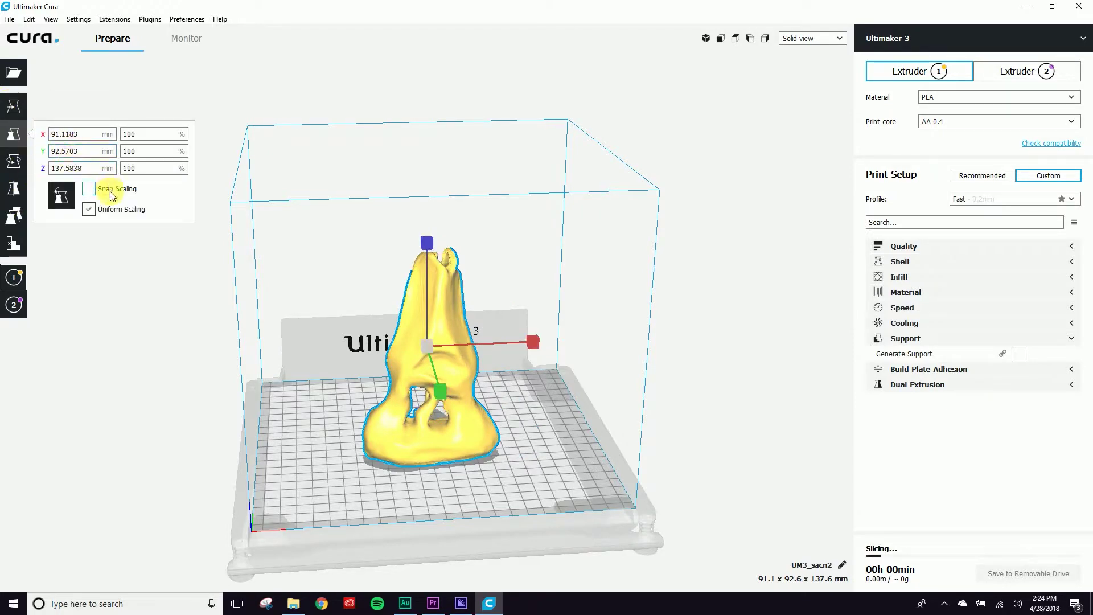
click(13, 109)
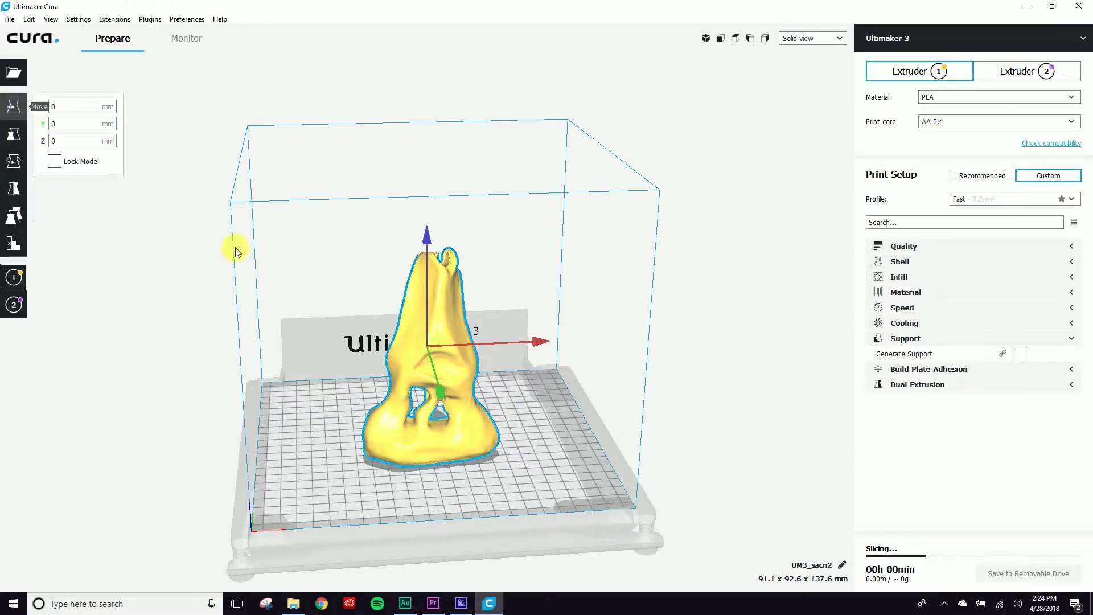
drag(430, 343, 425, 335)
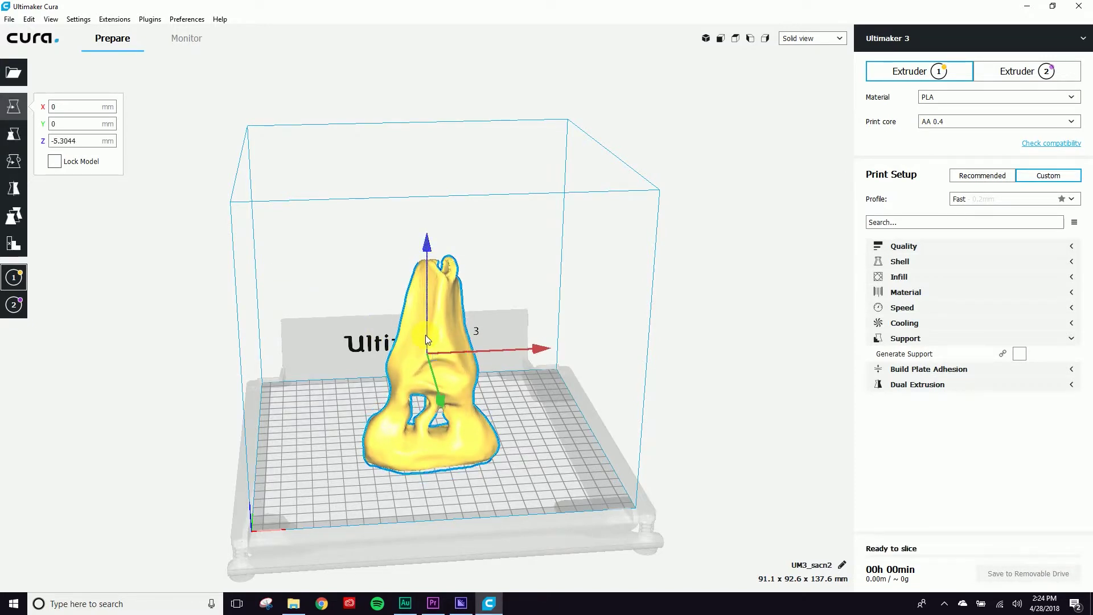
right_drag(346, 480, 391, 543)
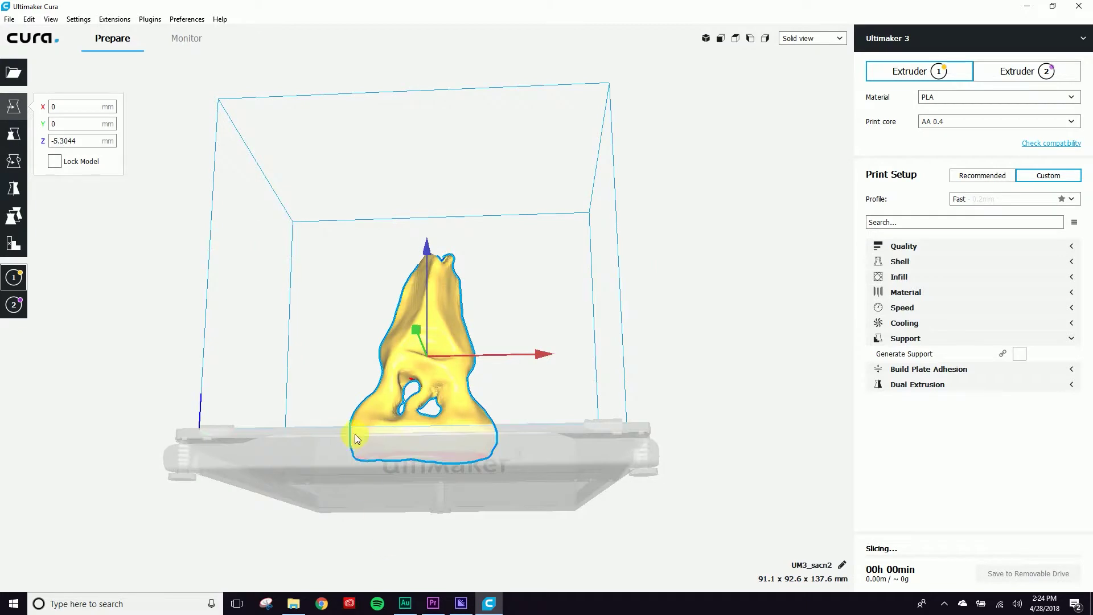
right_drag(355, 434, 533, 489)
click(15, 133)
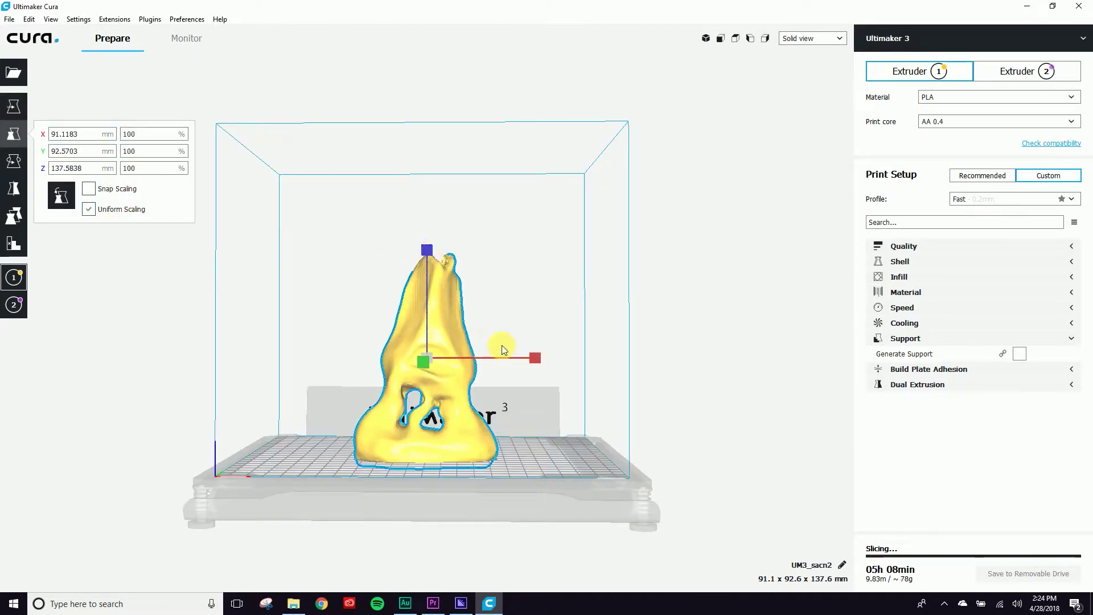
drag(536, 357, 561, 337)
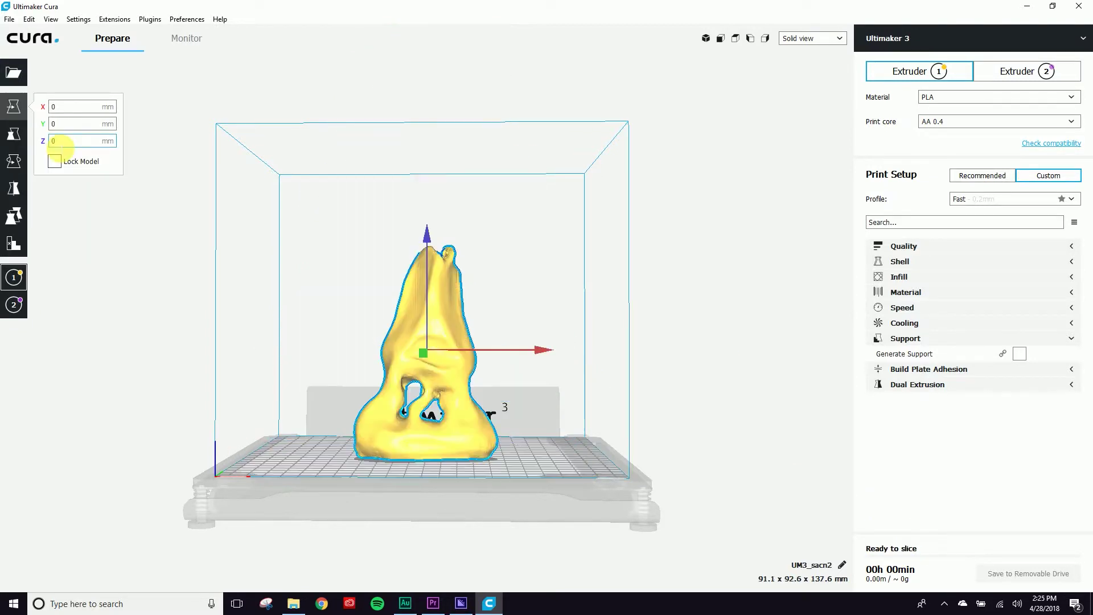
click(13, 134)
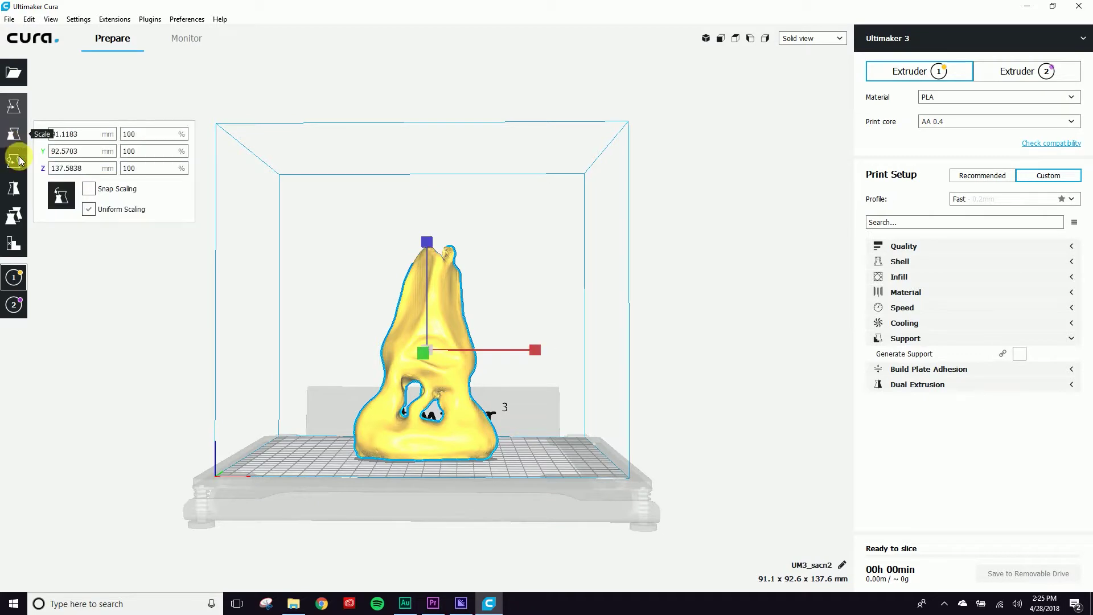
Step: Tilt the nose model with the Rotate tool's green ring, leaving it upright
click(18, 163)
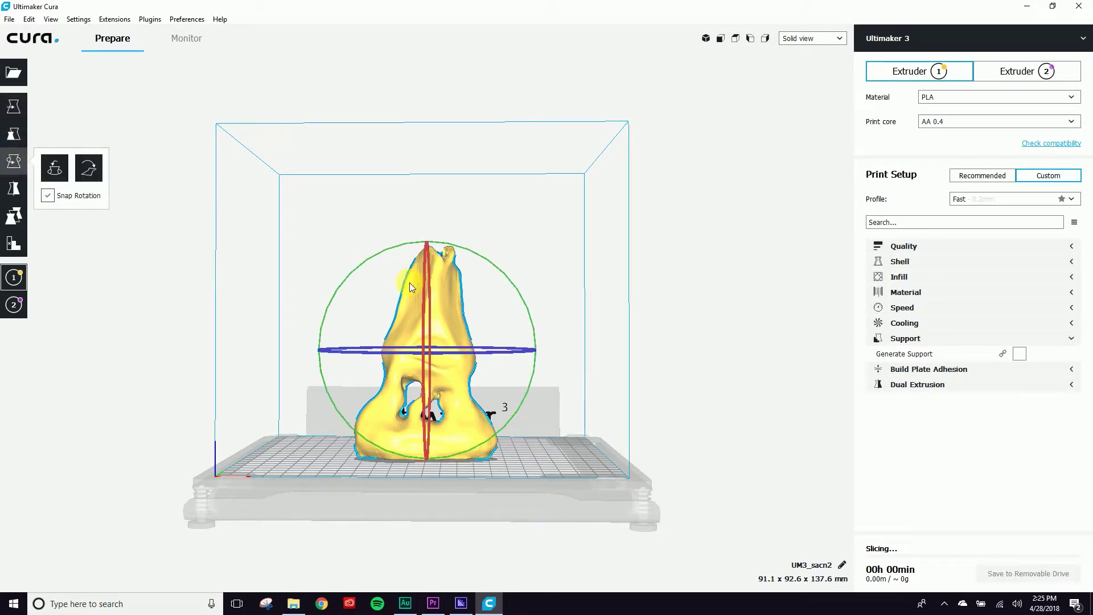
drag(452, 245, 347, 280)
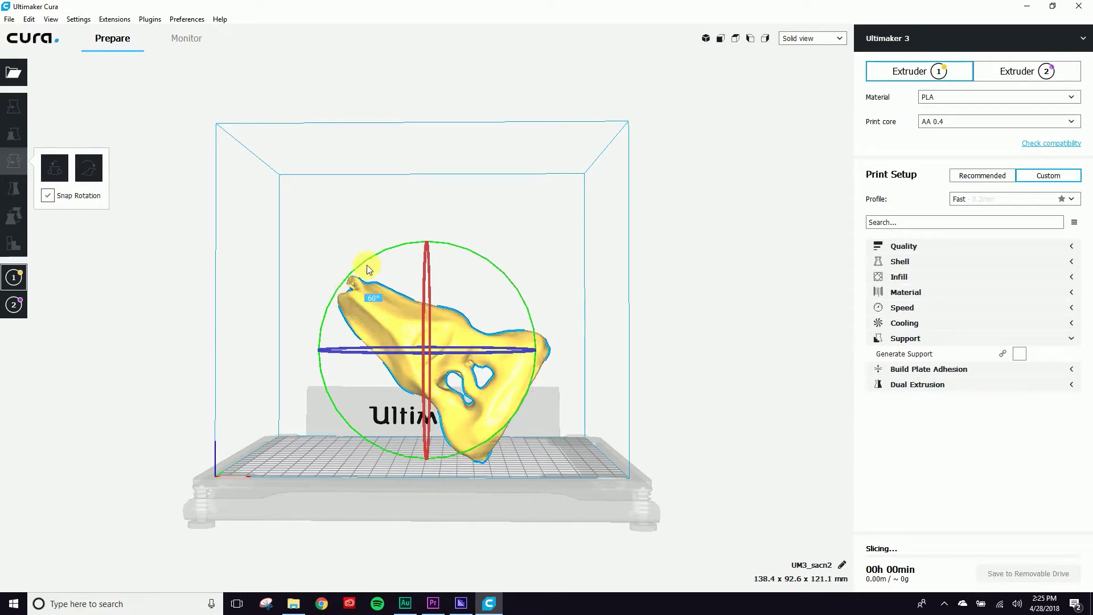
mouse_move(348, 280)
mouse_down()
mouse_move(420, 250)
mouse_move(450, 252)
mouse_up()
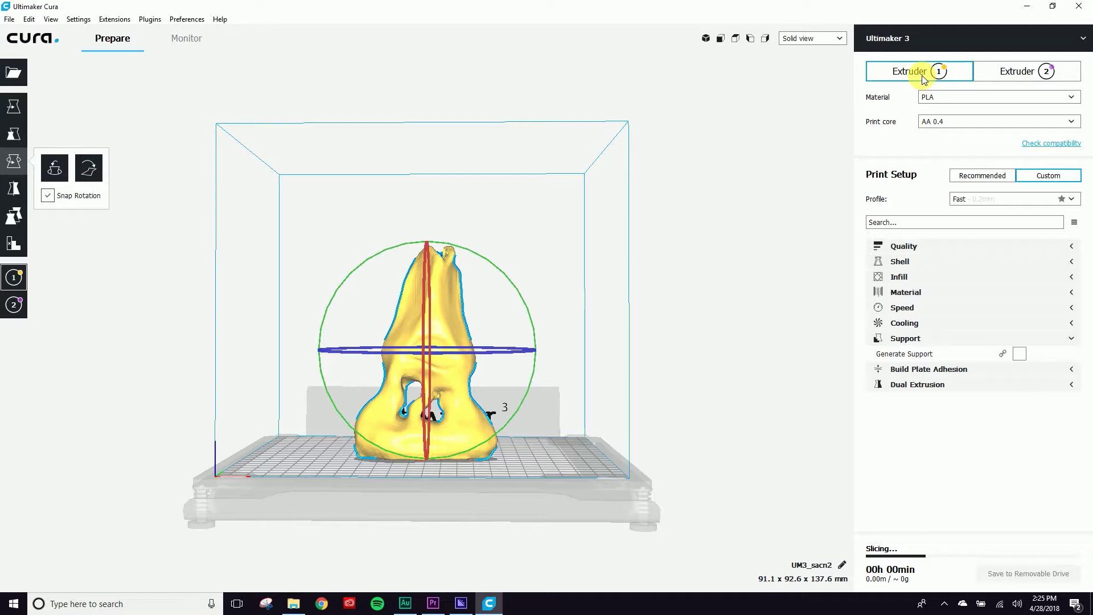
Step: Confirm Extruder 2 holds PVA with a BB 0.4 core, then return to Extruder 1
click(1021, 69)
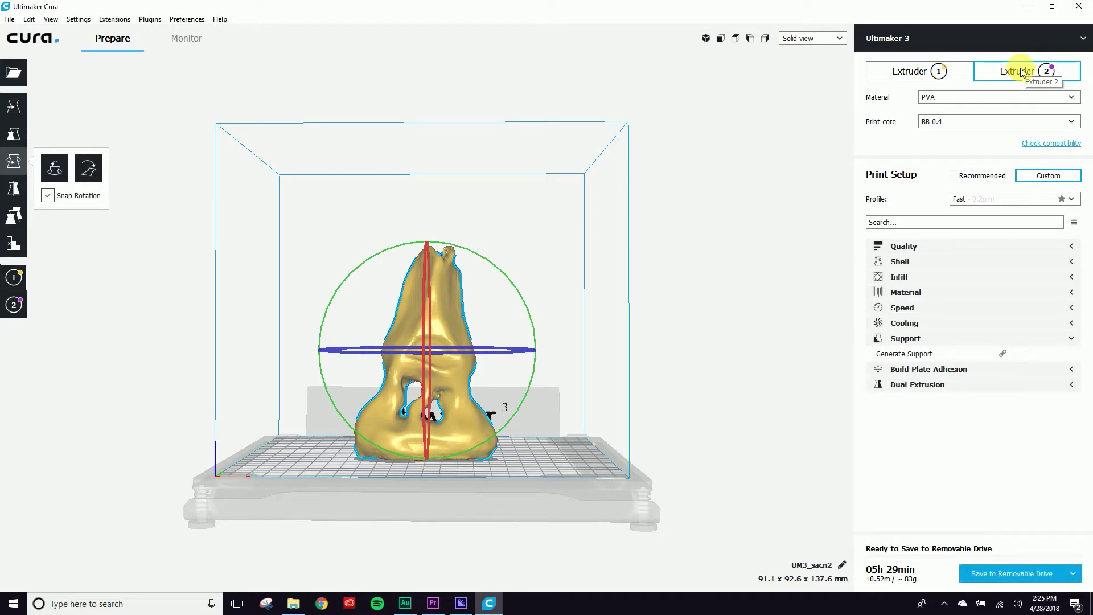
click(911, 74)
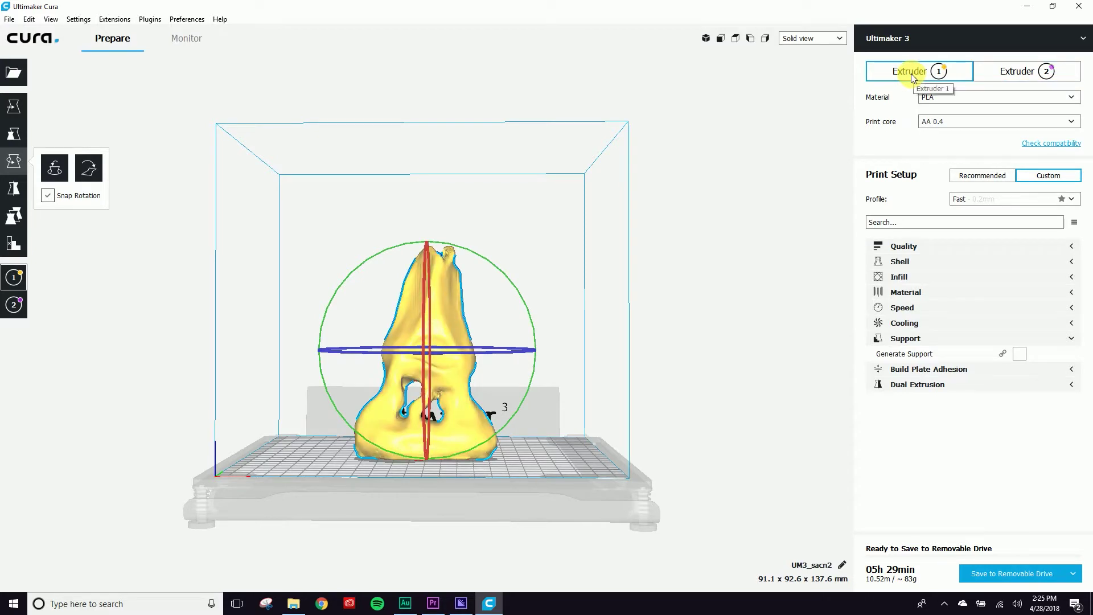
click(979, 199)
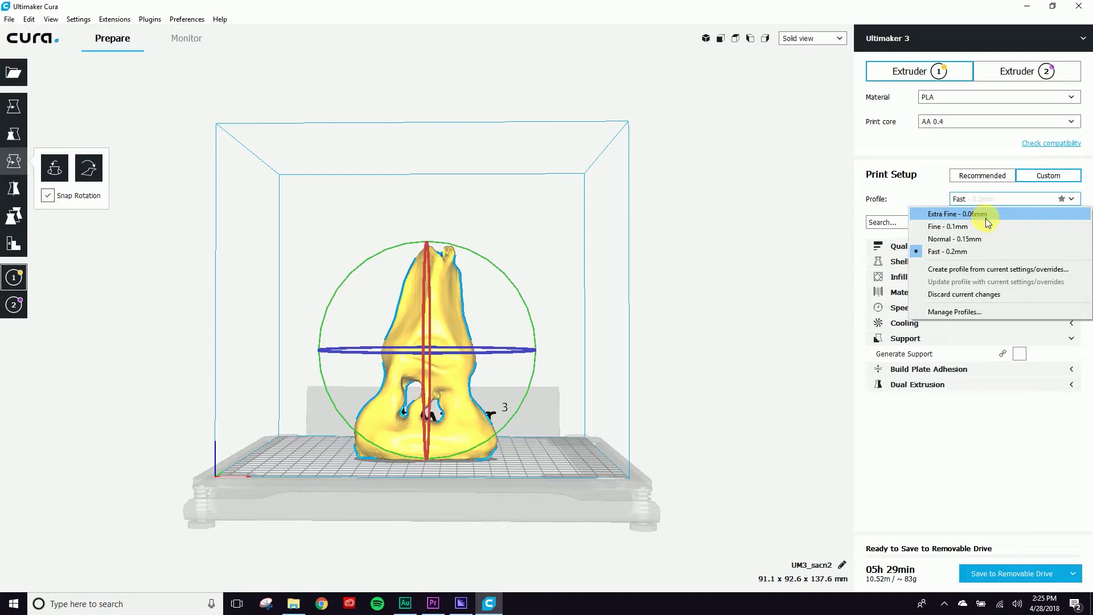
Step: Apply the Fast - 0.2mm profile, discarding customized settings, and return to Custom setup
click(993, 252)
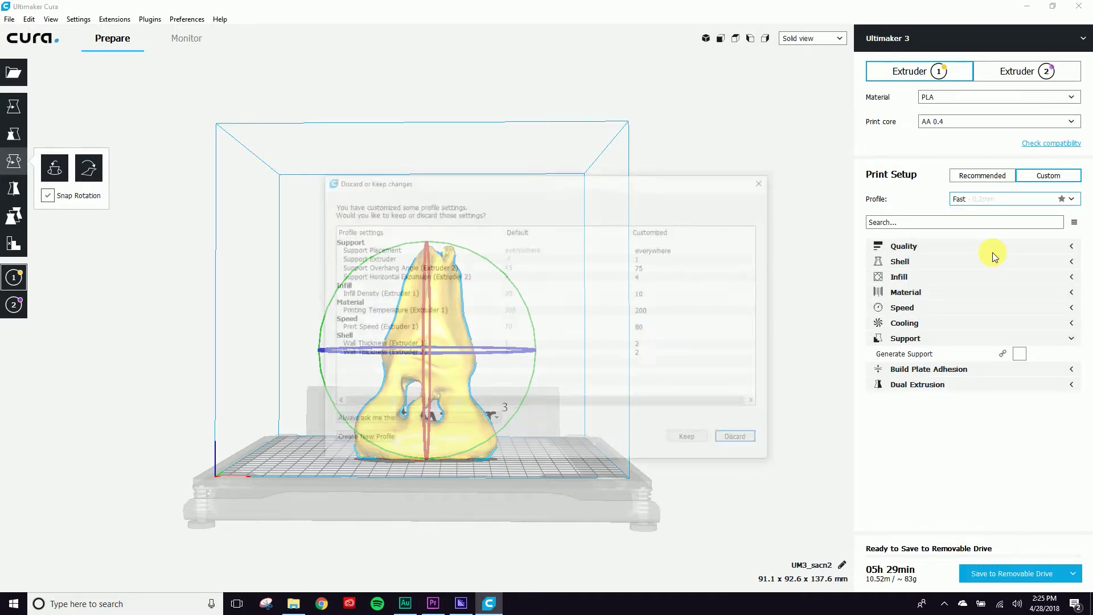
click(739, 438)
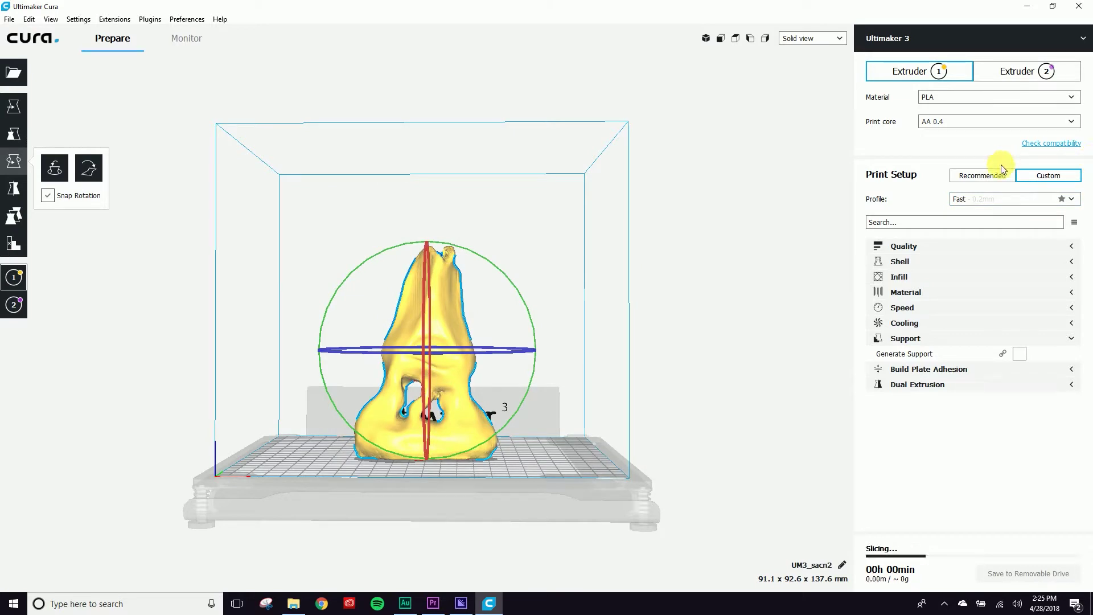
click(973, 175)
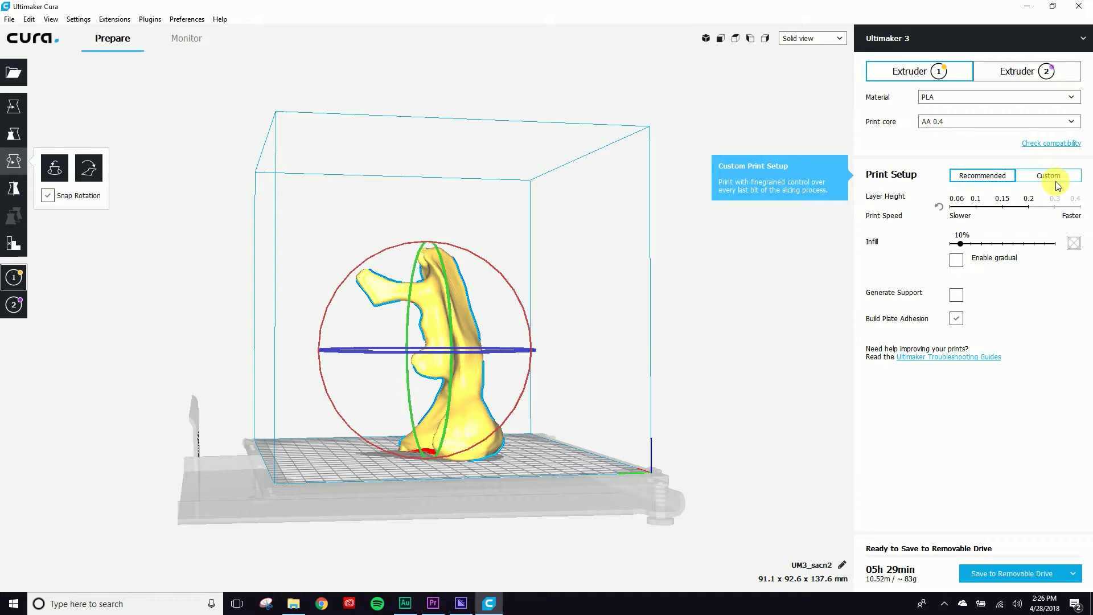
click(1049, 177)
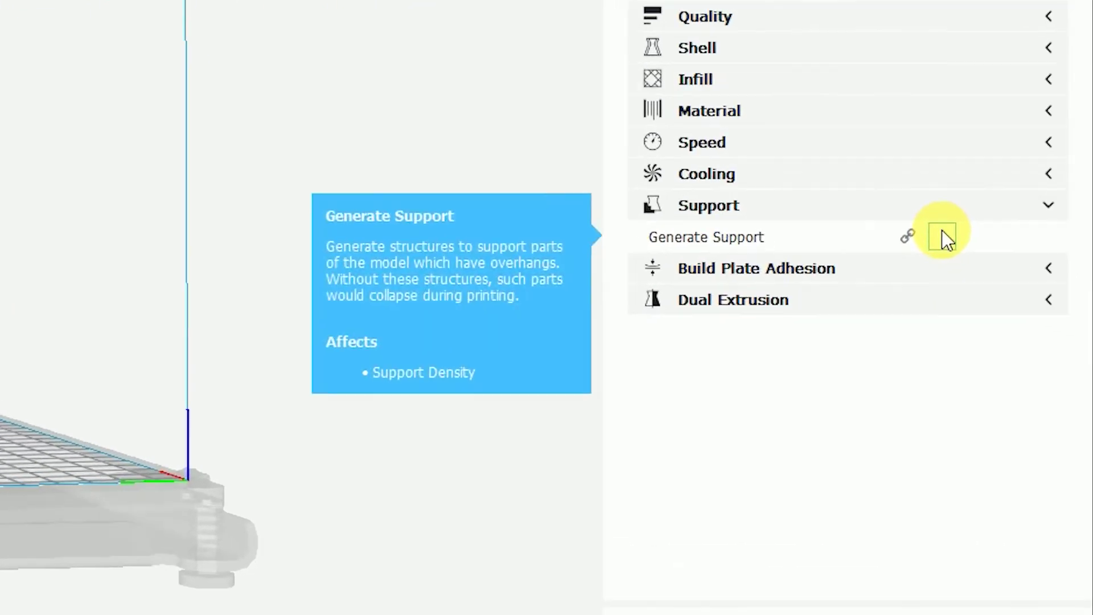
Step: Enable support on Extruder 2 with a 75° overhang angle and 4 mm expansion
click(983, 298)
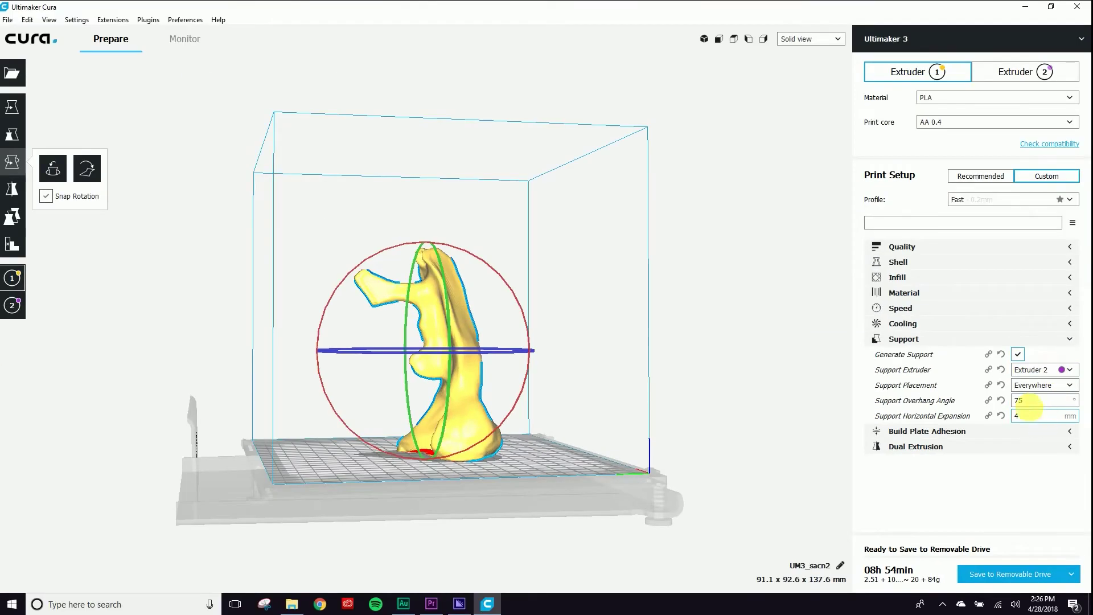
click(811, 39)
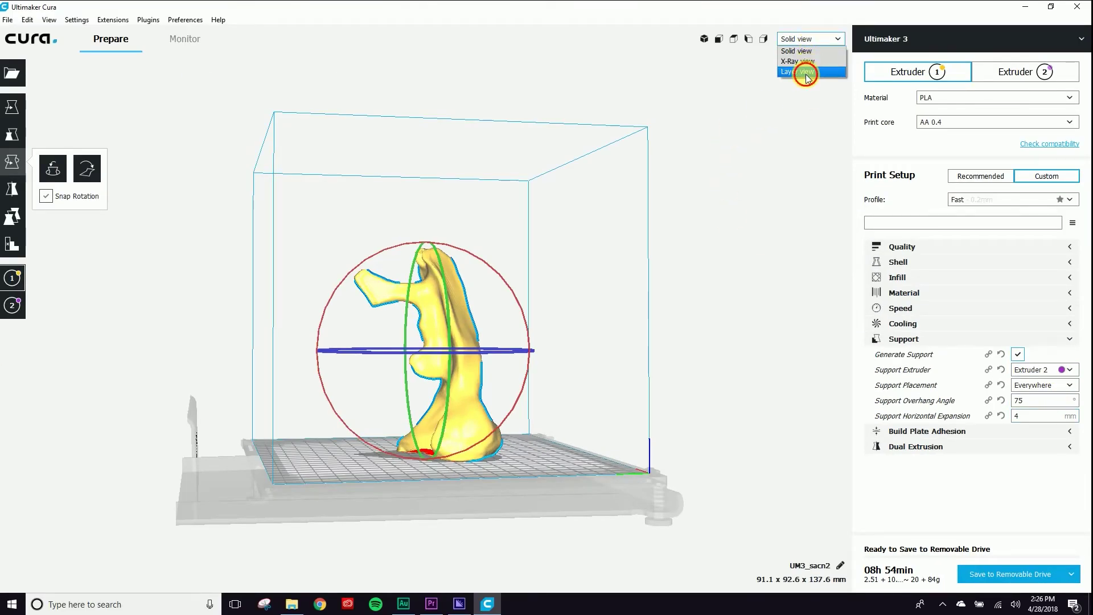
Step: Show the sliced nose in Layer view, deselect it, and set overhang angle to 60°
click(806, 74)
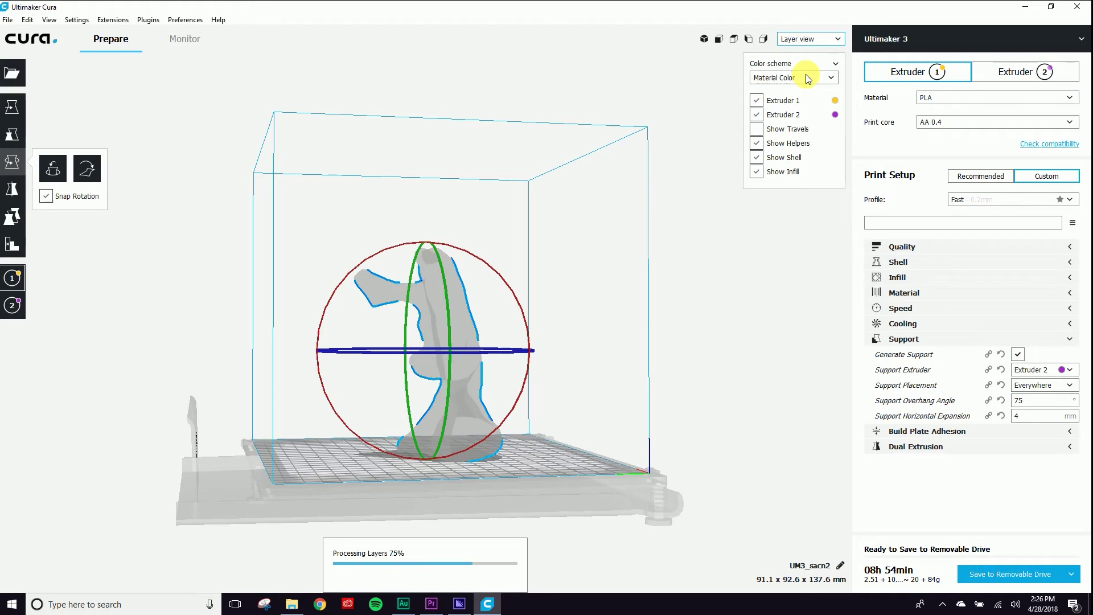
key(Escape)
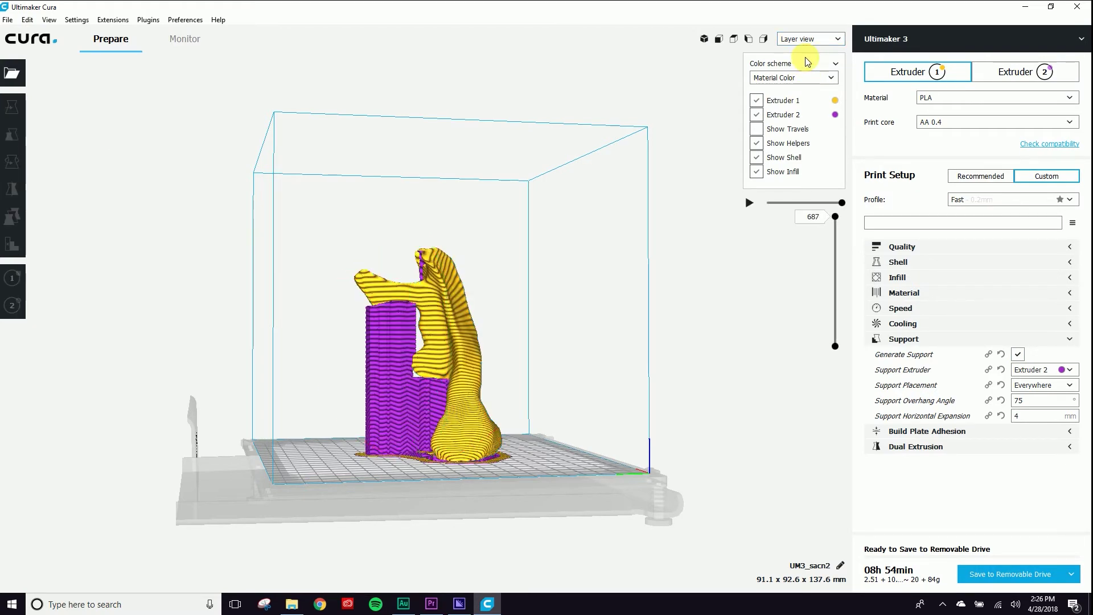
double_click(1021, 400)
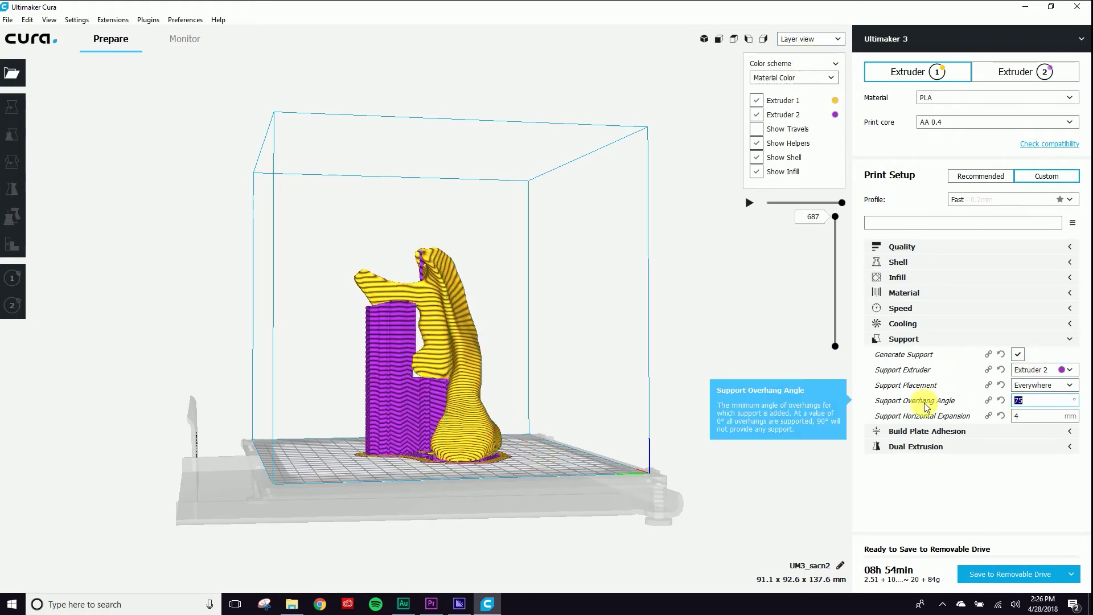
text(60)
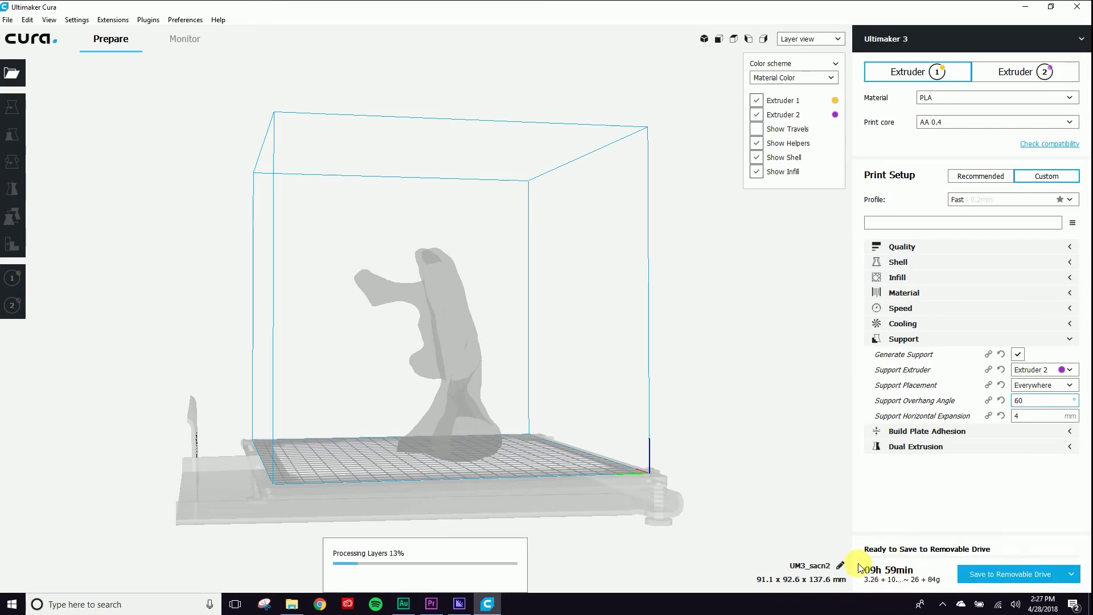
click(1038, 400)
text(75)
Step: Reslice with the 75° overhang angle and save the print to the removable drive
key(Return)
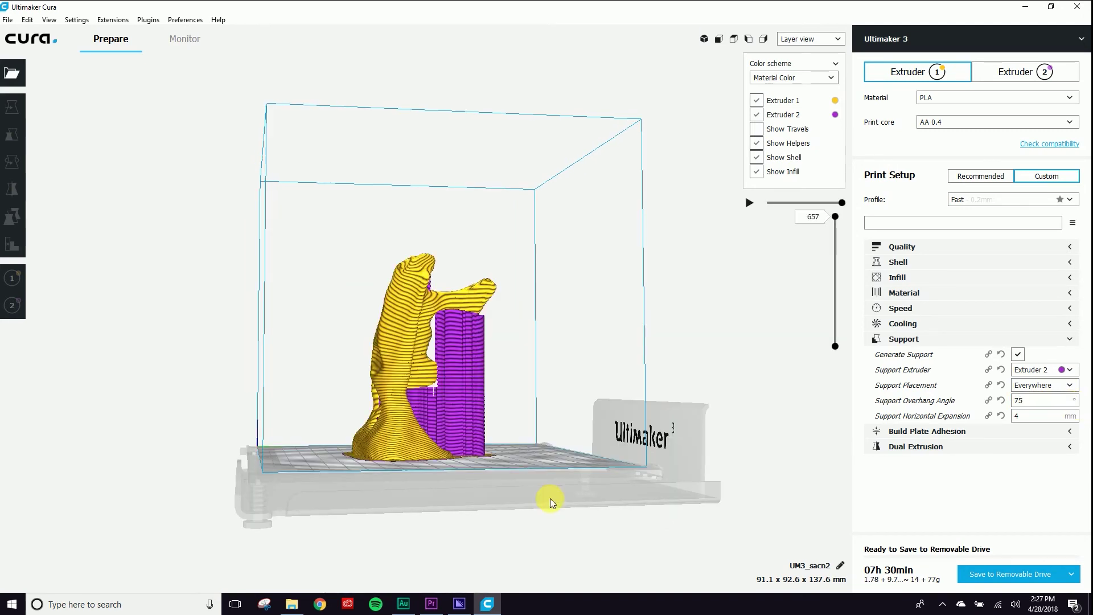
click(988, 577)
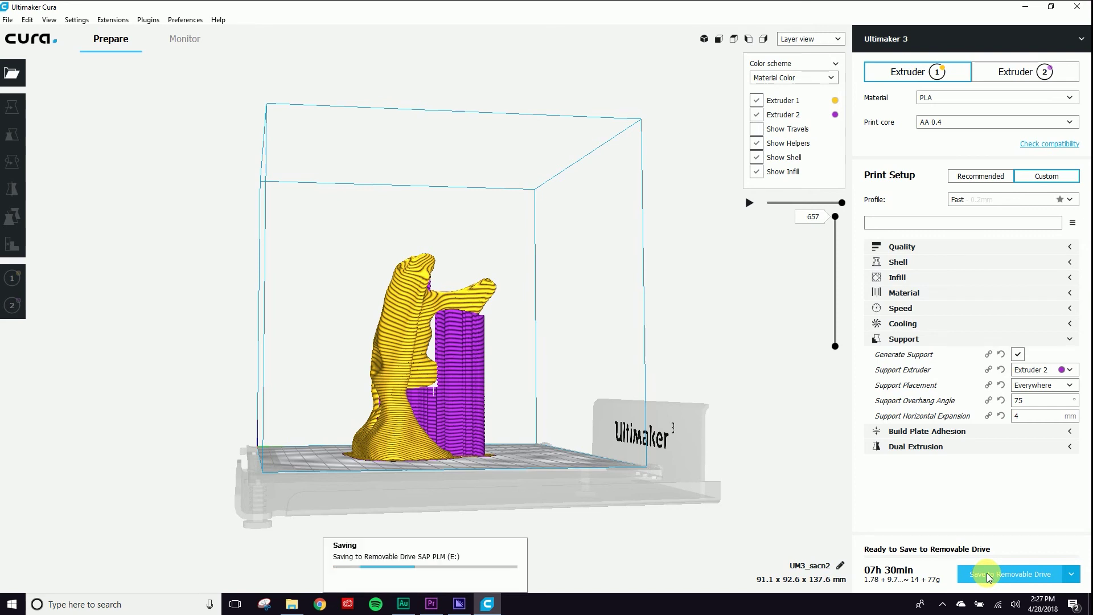